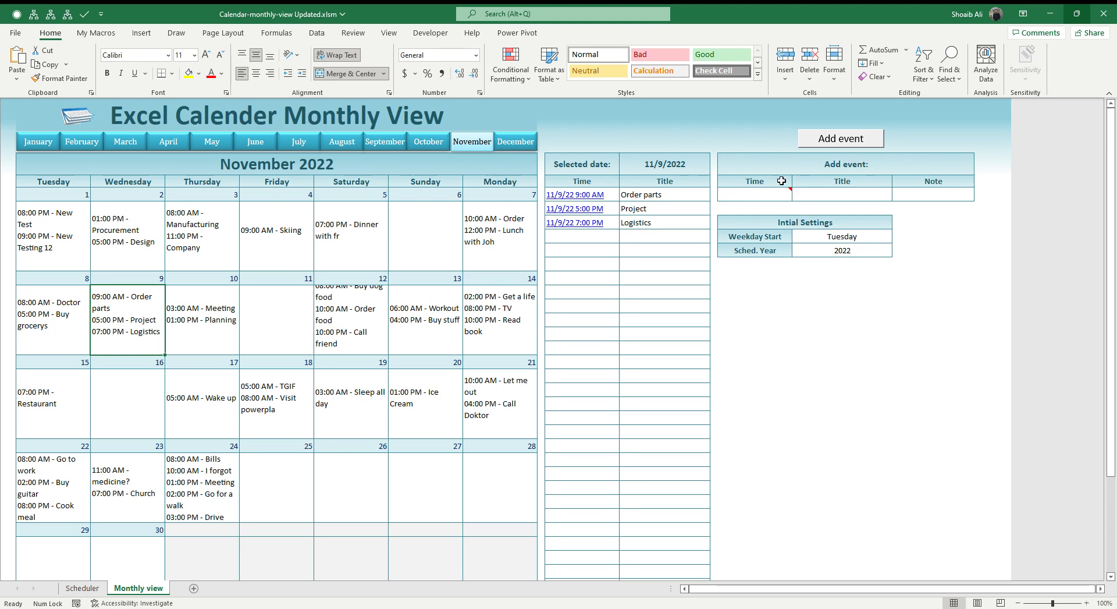
Show the events for November 24, follow the 8:00 AM Bills link to its Scheduler row, and return to the monthly view.
drag(782, 181, 913, 196)
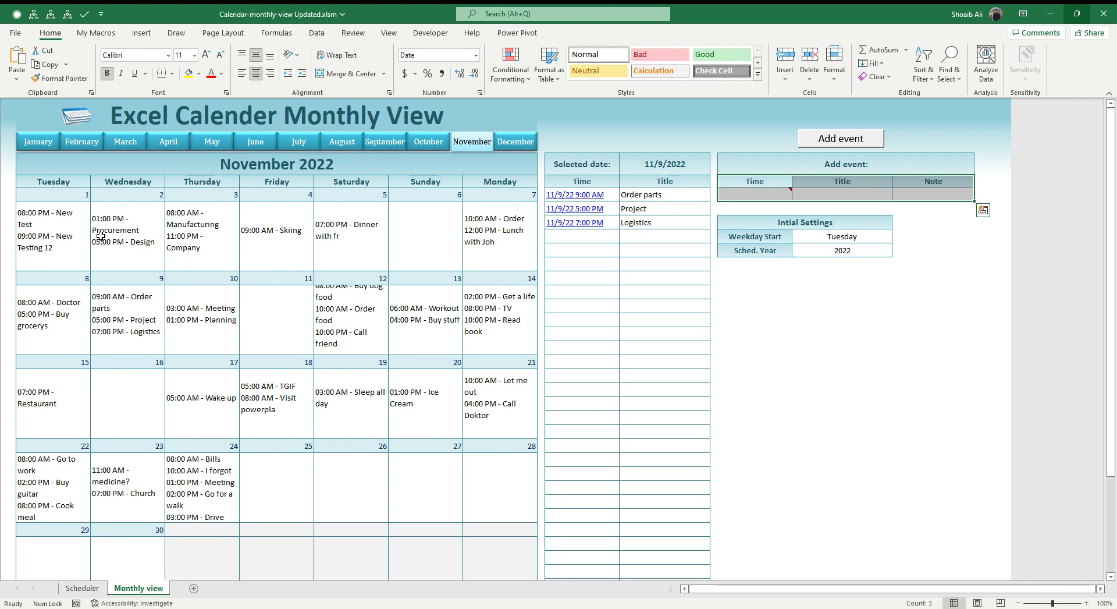
click(211, 512)
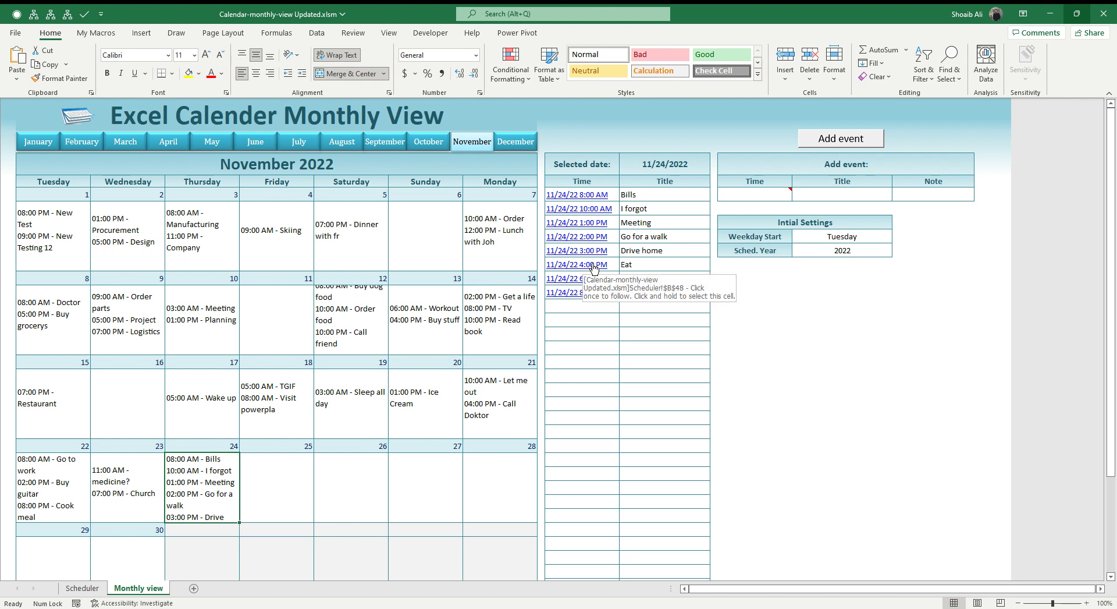
click(590, 199)
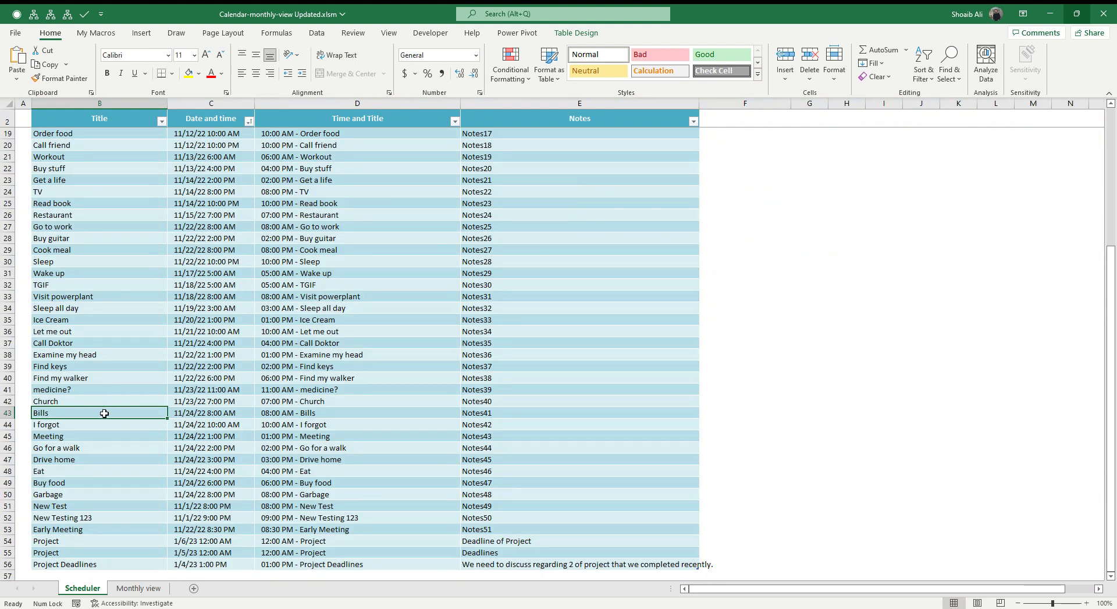
drag(106, 411, 482, 411)
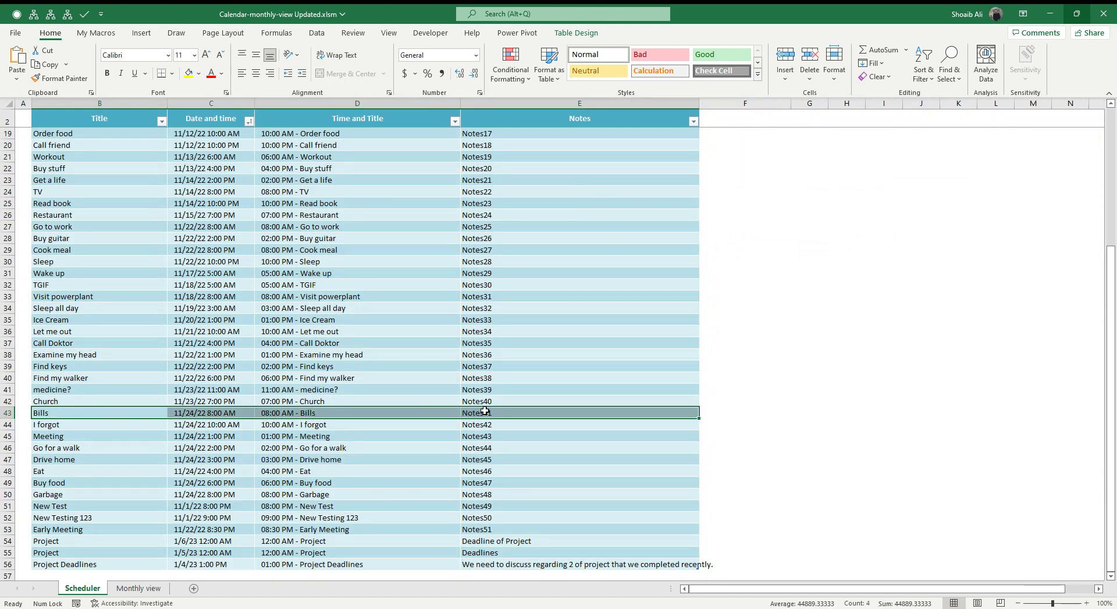
click(140, 588)
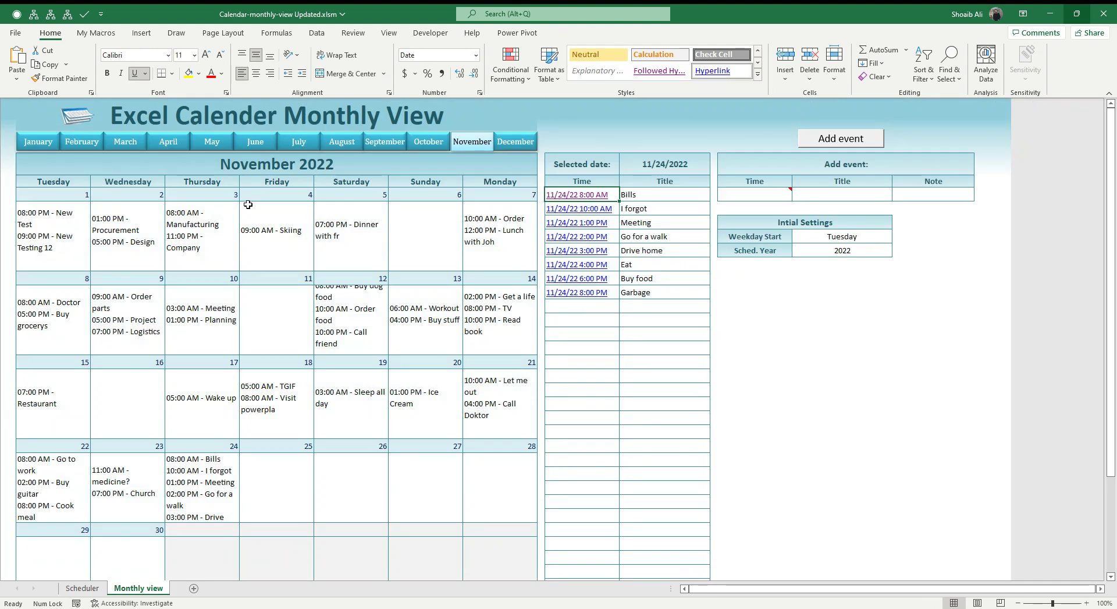
Browse the 2022 calendar month by month from January through December.
click(34, 142)
click(81, 142)
click(166, 142)
click(212, 142)
click(251, 142)
click(299, 142)
click(342, 142)
click(384, 142)
click(428, 142)
click(458, 145)
click(512, 144)
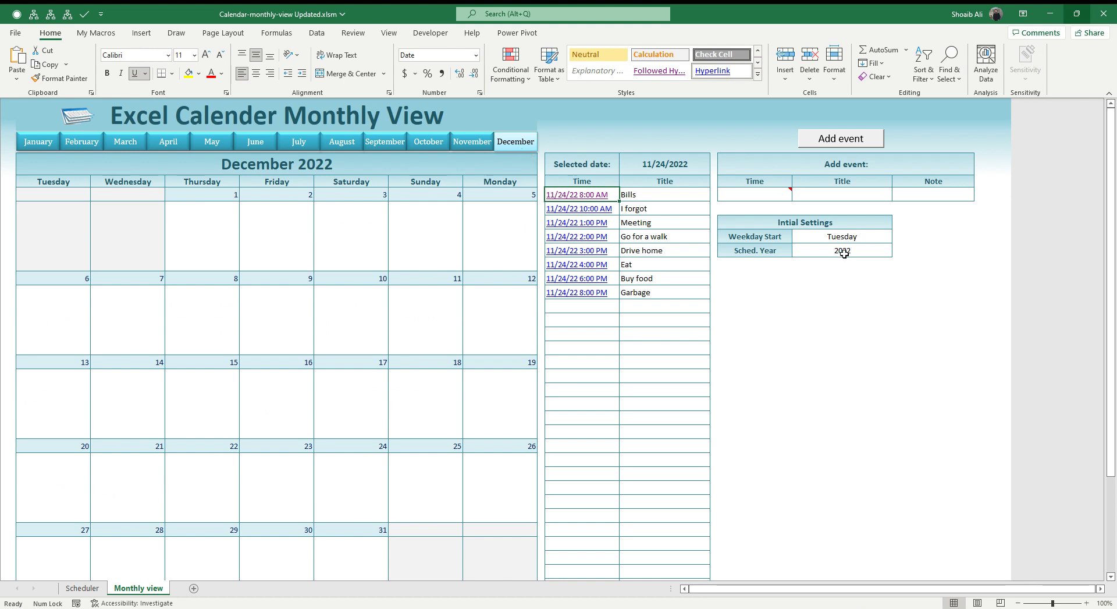
Set the calendar's weekday start to Monday in the initial settings.
click(865, 250)
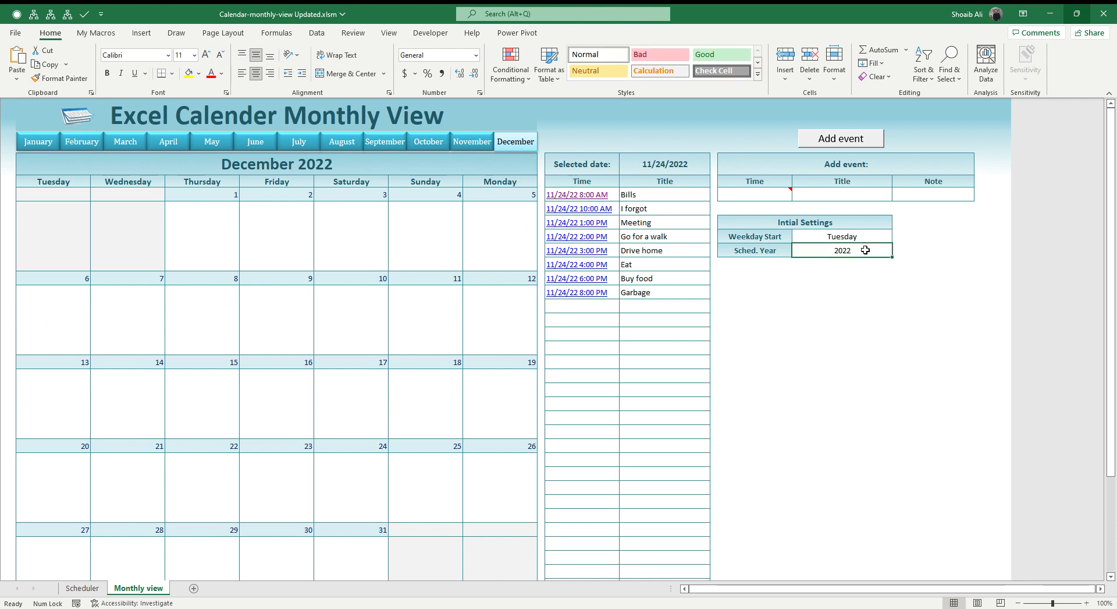
click(873, 275)
click(877, 235)
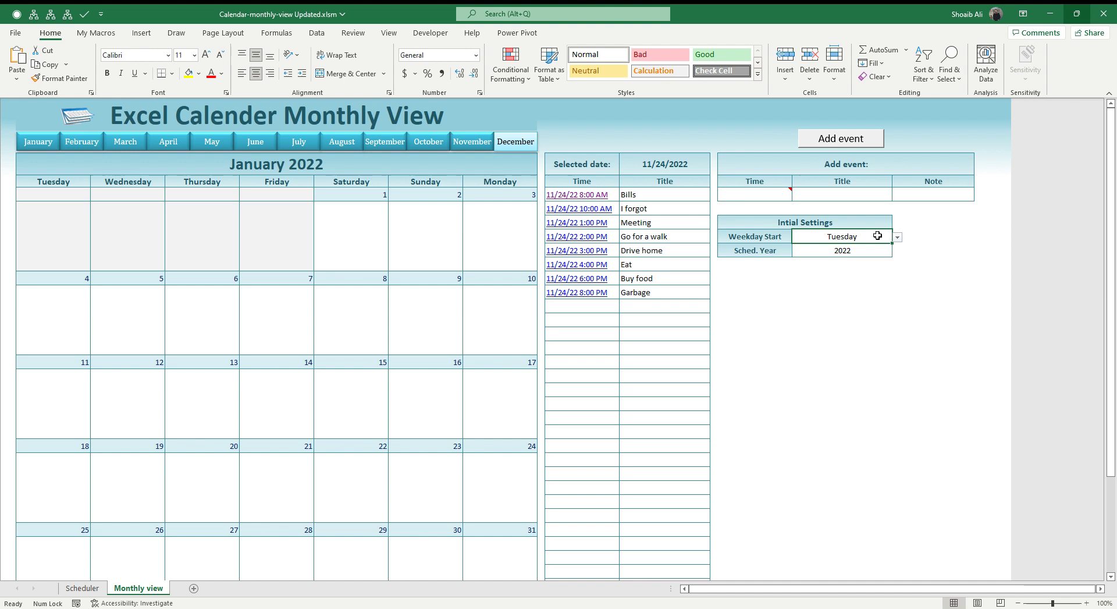
click(898, 237)
click(884, 256)
click(890, 304)
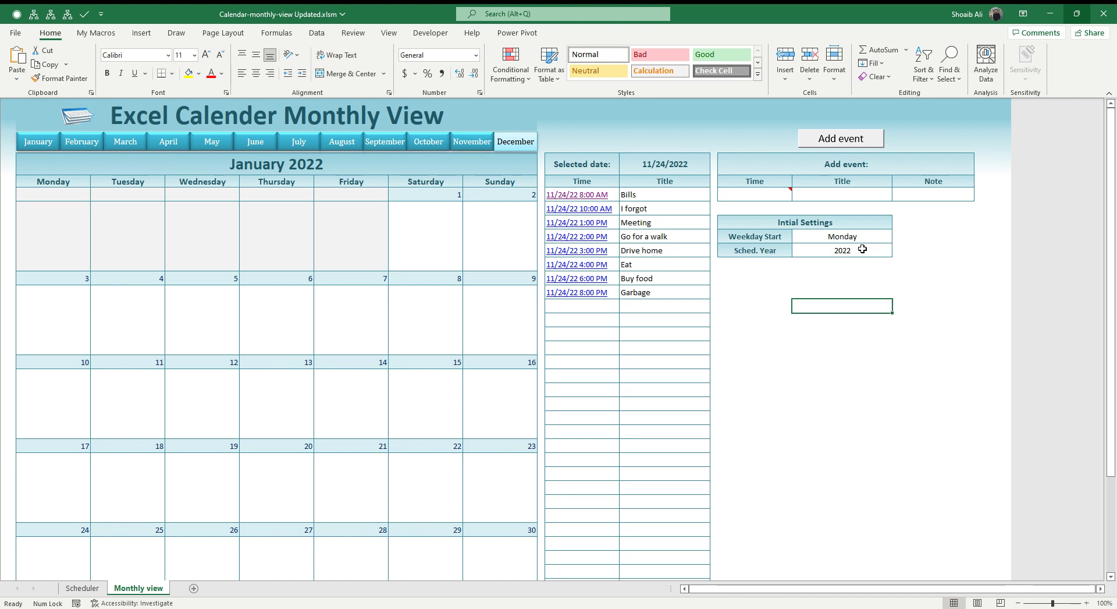
Choose January 1, 2023 with the date picker as the new event's time.
click(778, 193)
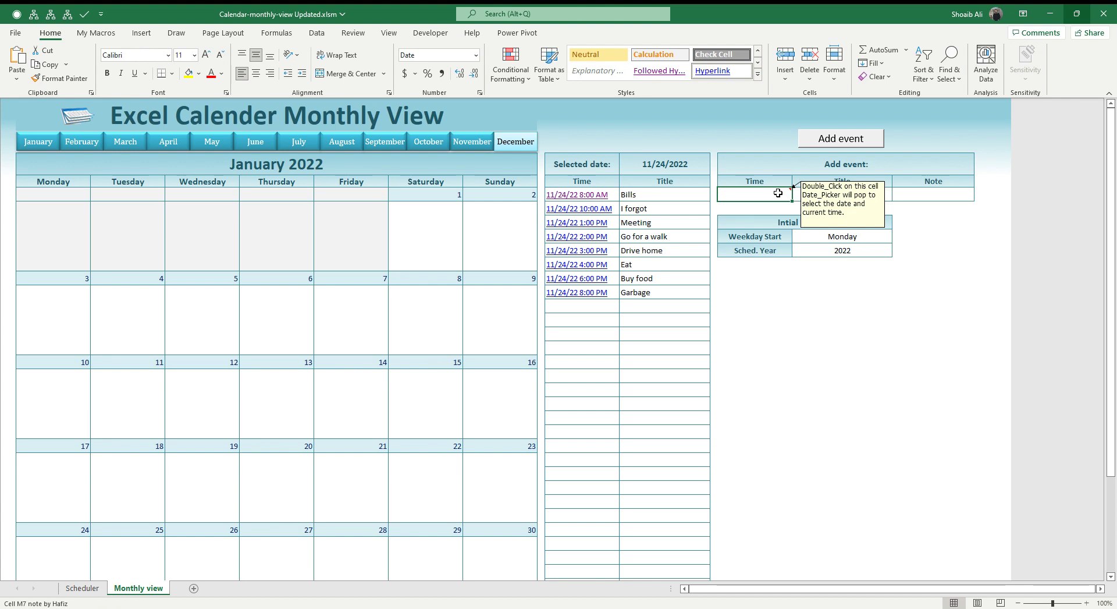
double_click(778, 193)
drag(599, 229, 569, 220)
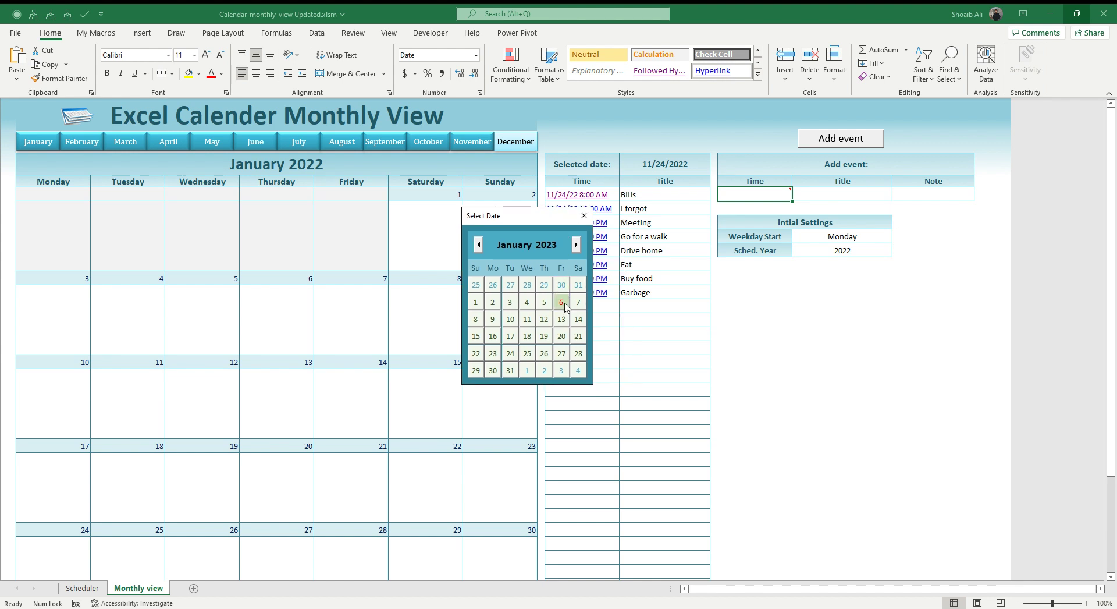
click(480, 305)
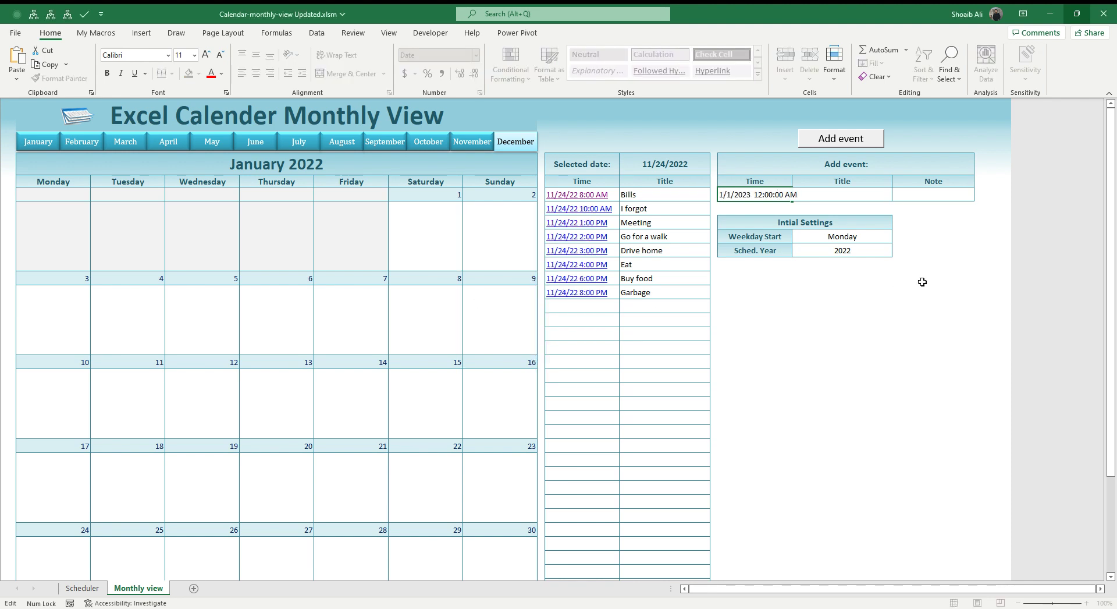
text(')
key(BackSpace)
key(Tab)
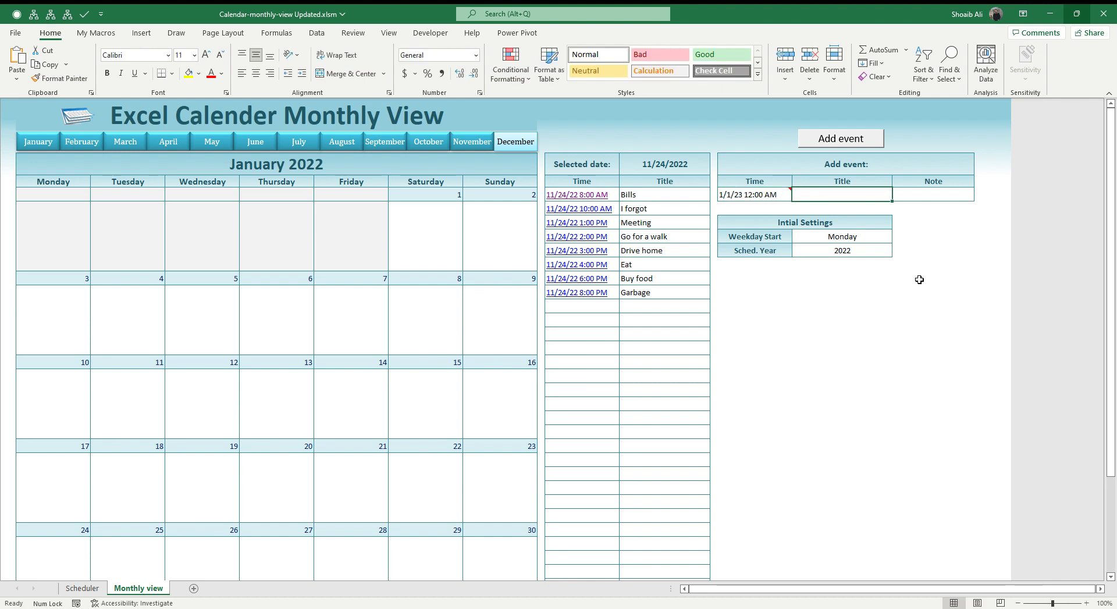
Change the time of day in the new event's Time cell to 3:00 PM.
key(shift+Tab)
key(F2)
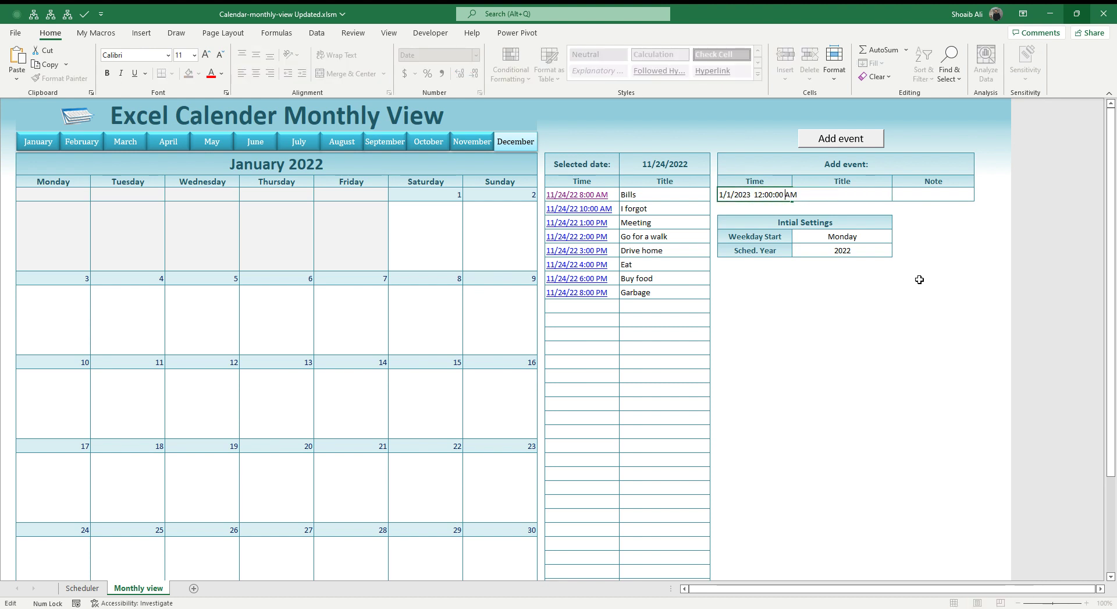
key(BackSpace)
text(P)
key(BackSpace)
key(BackSpace)
key(BackSpace)
text(3)
key(Tab)
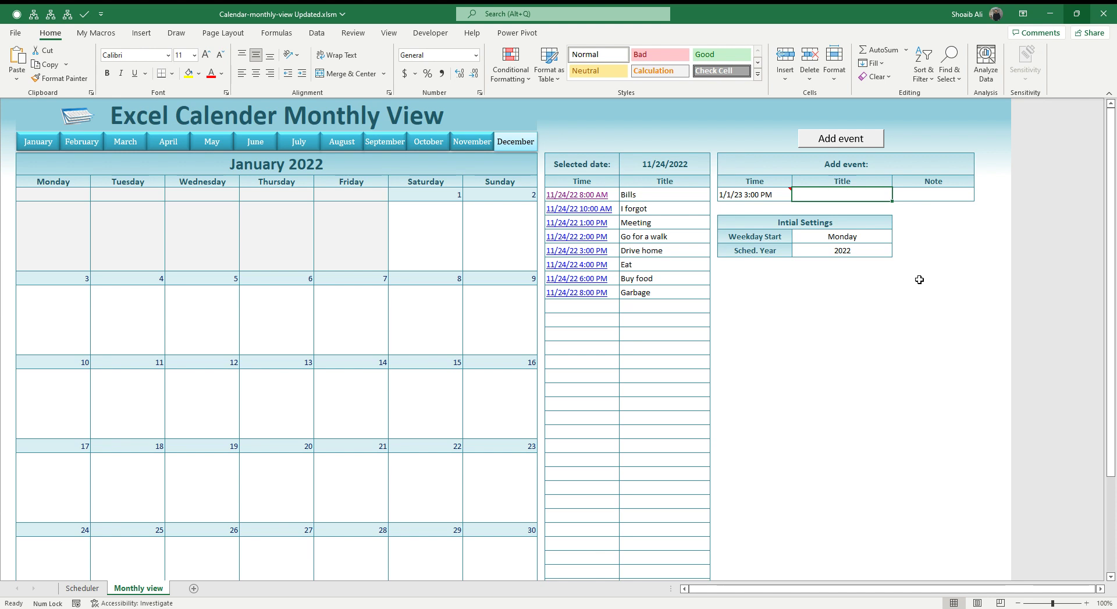
Enter "Porject Deadline" as the new event's title and "Test" as its note.
text(Porject Deadline)
key(Tab)
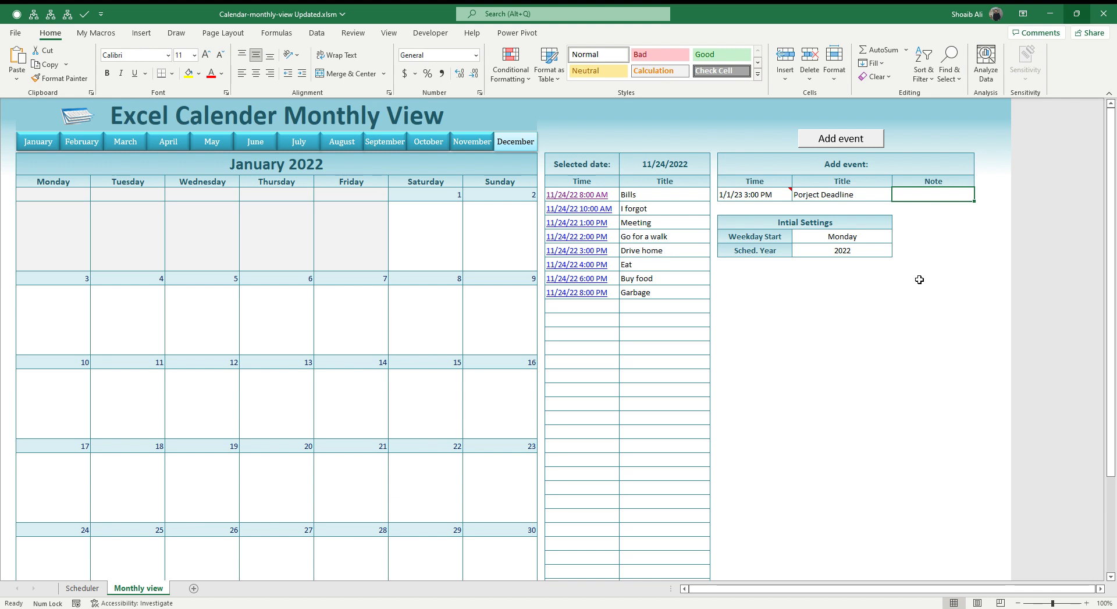
text(Test)
key(Return)
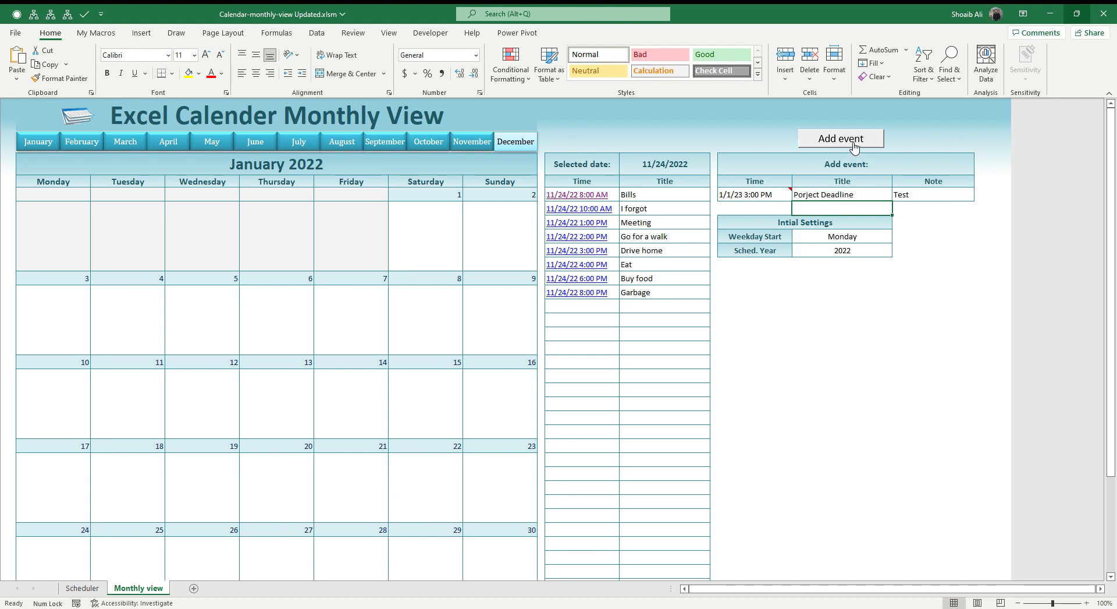
Add the event to the schedule and check its row on the Scheduler sheet before returning to the monthly view.
click(853, 148)
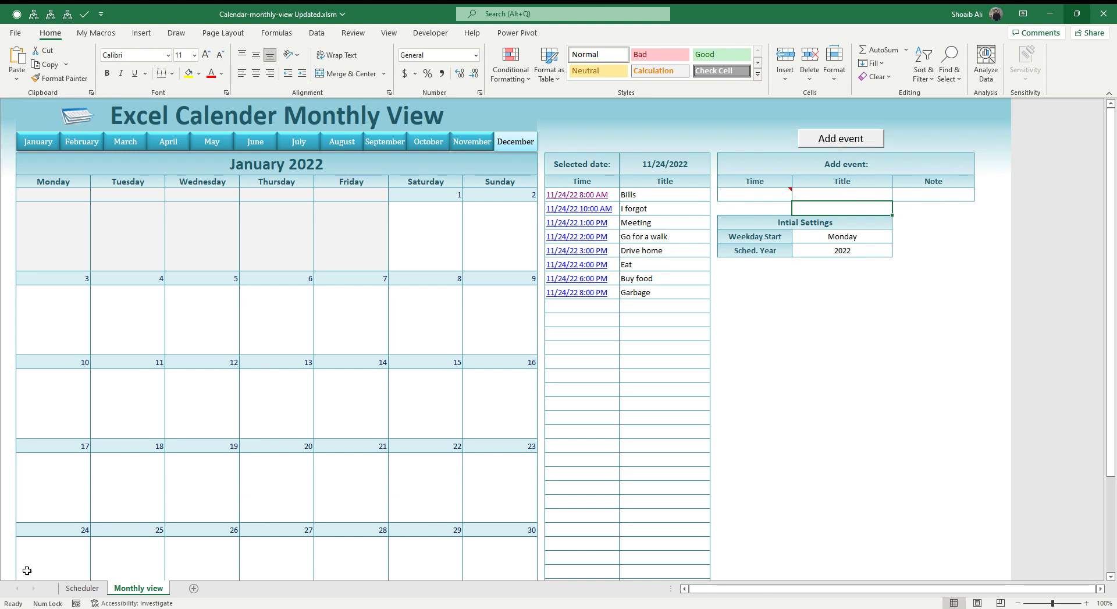
click(71, 591)
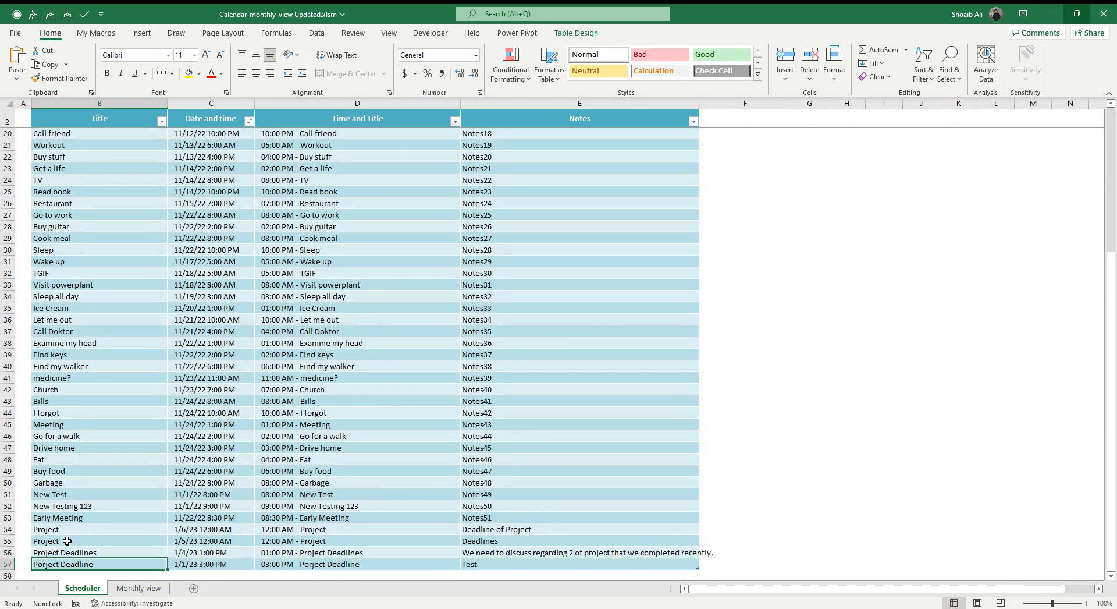
click(119, 589)
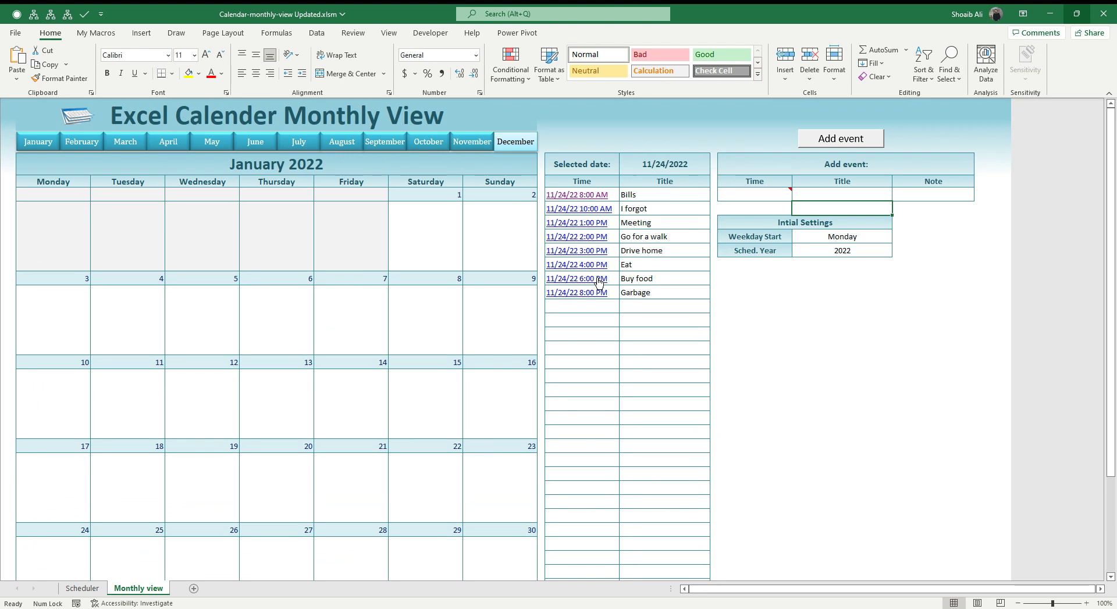
Set the schedule year to 2023 in the initial settings.
click(815, 248)
text(2023)
key(Return)
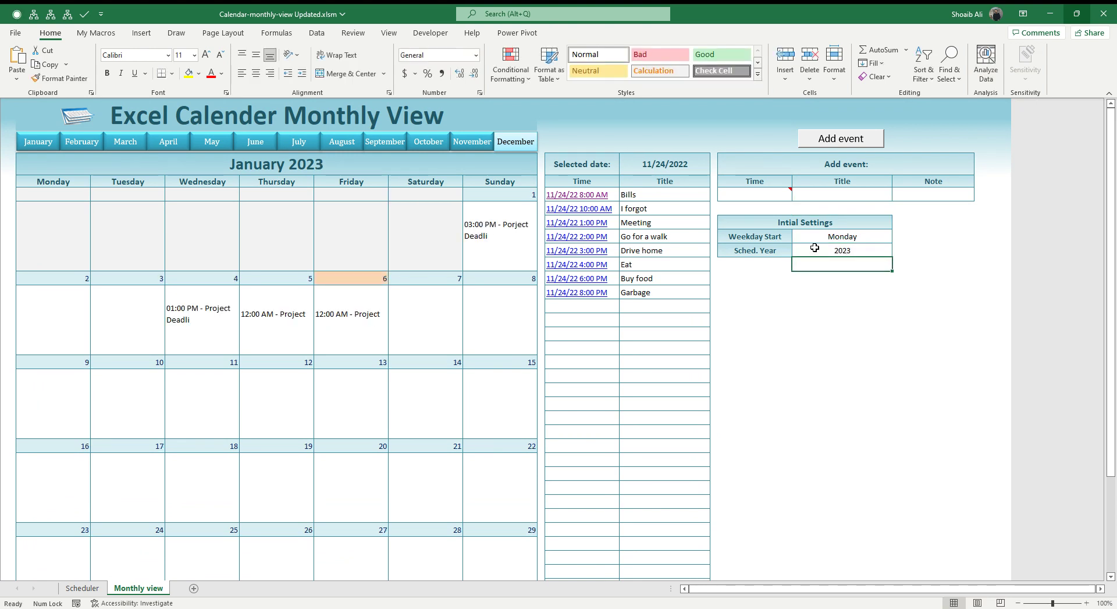
Browse the 2023 calendar months from January to November and return to January.
click(34, 138)
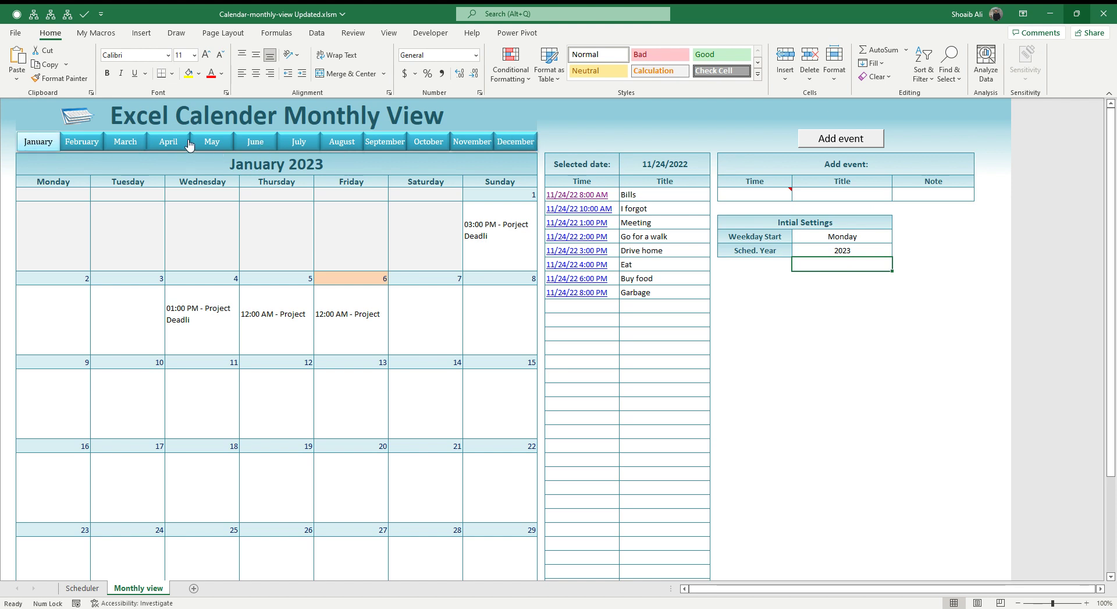
click(124, 142)
click(168, 142)
click(211, 142)
click(255, 142)
click(297, 142)
click(340, 143)
click(385, 143)
click(430, 143)
click(474, 144)
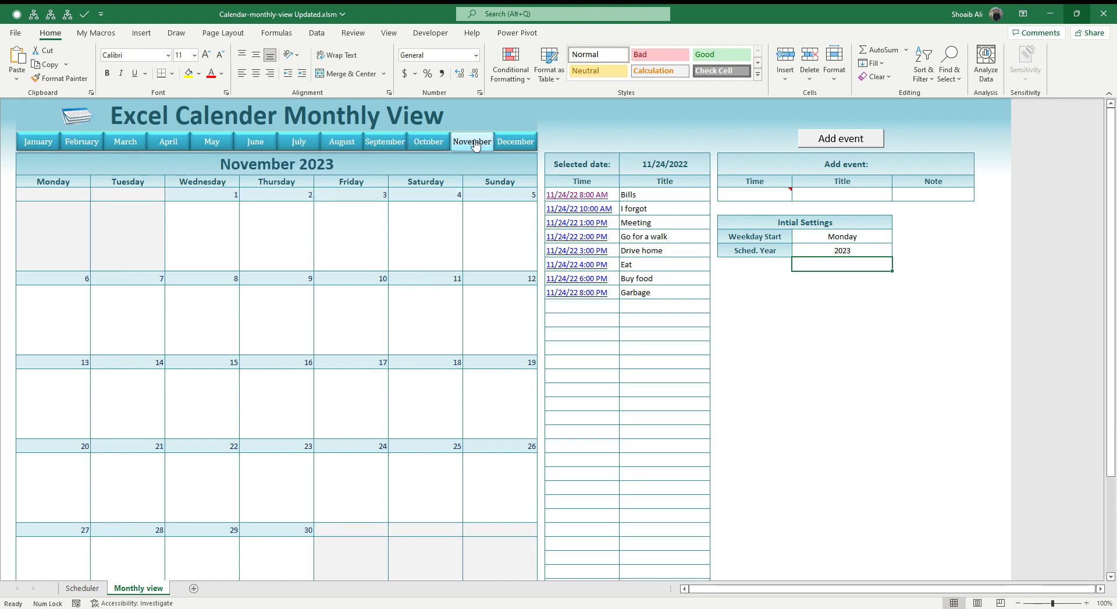
click(32, 146)
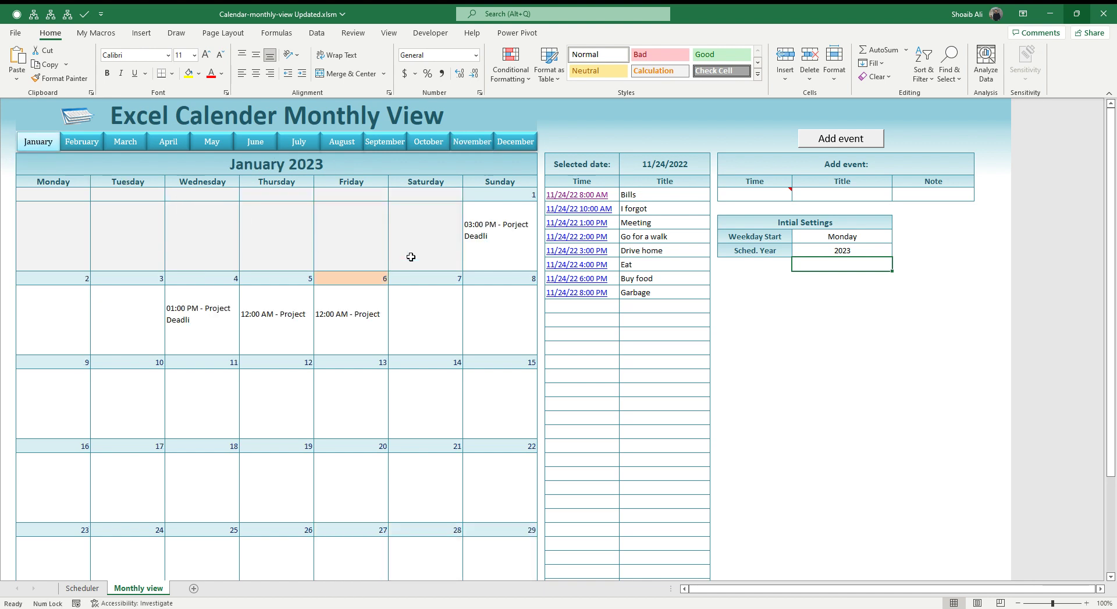
Show the events for January 1, follow the 3:00 PM event's link to its Scheduler row, and return to the monthly view.
click(491, 246)
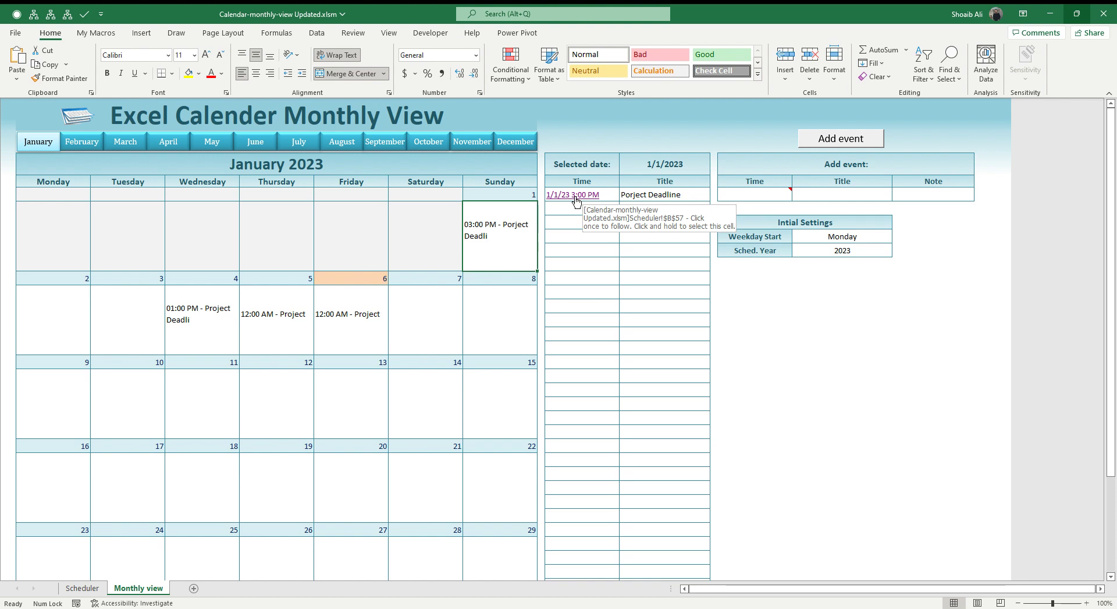
click(575, 196)
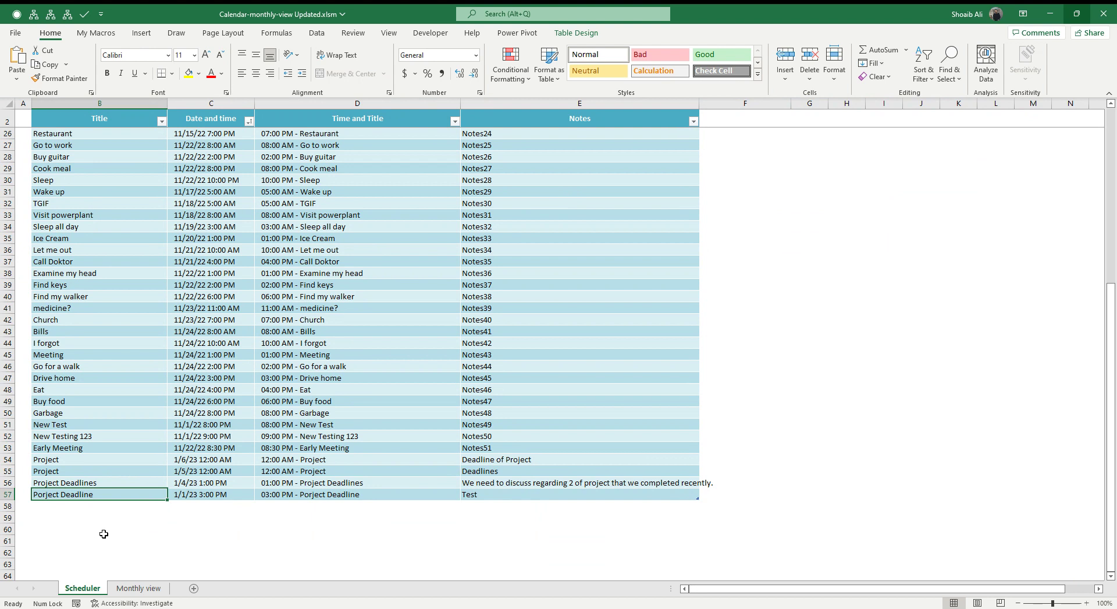
click(149, 582)
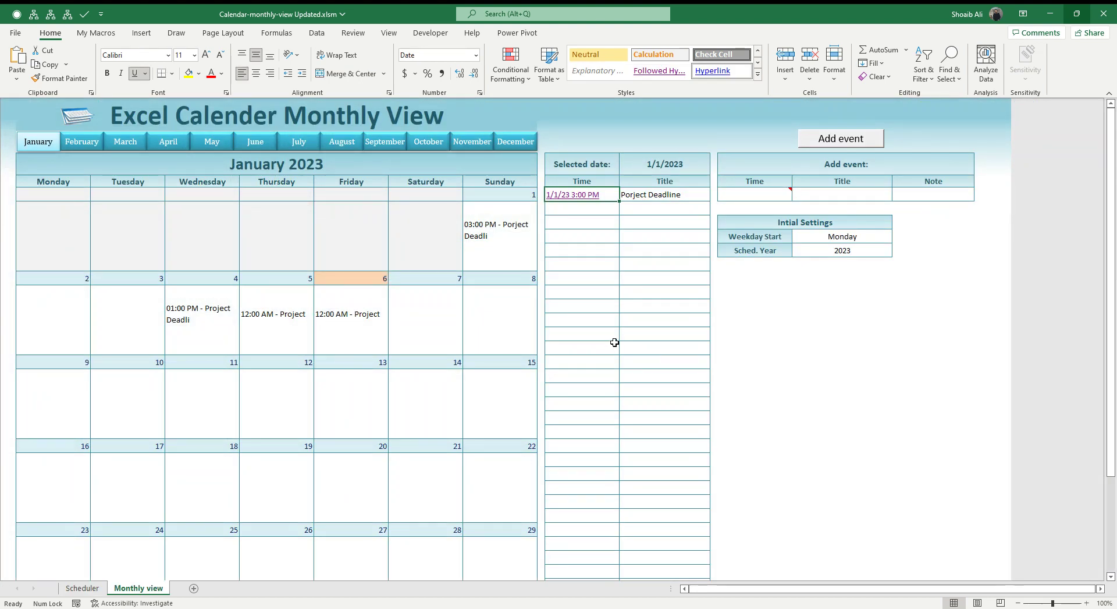
scroll(615, 342, down, 3)
scroll(614, 343, up, 3)
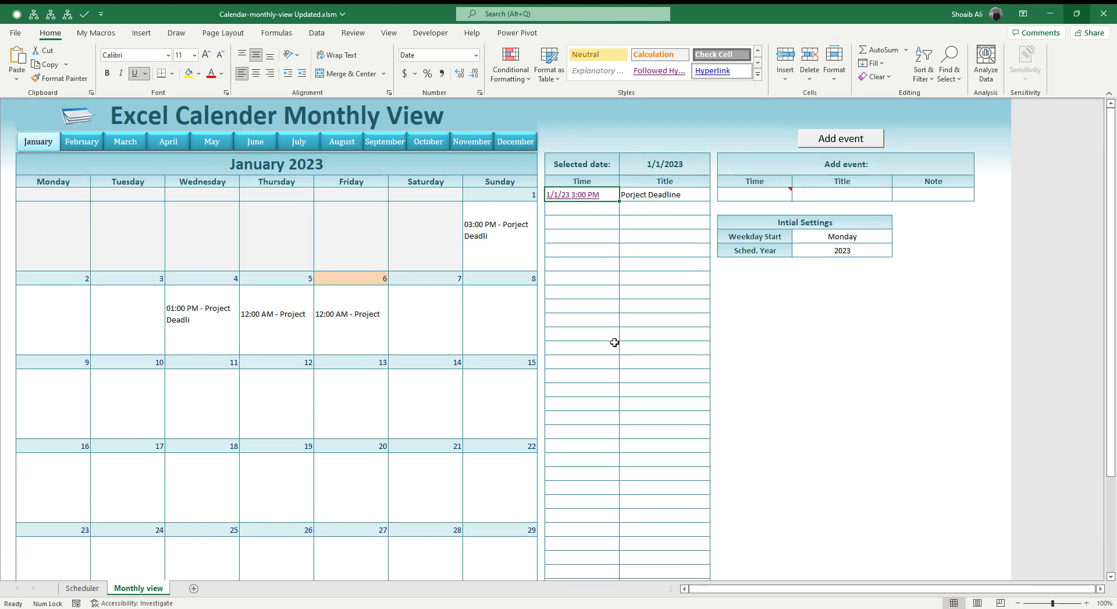